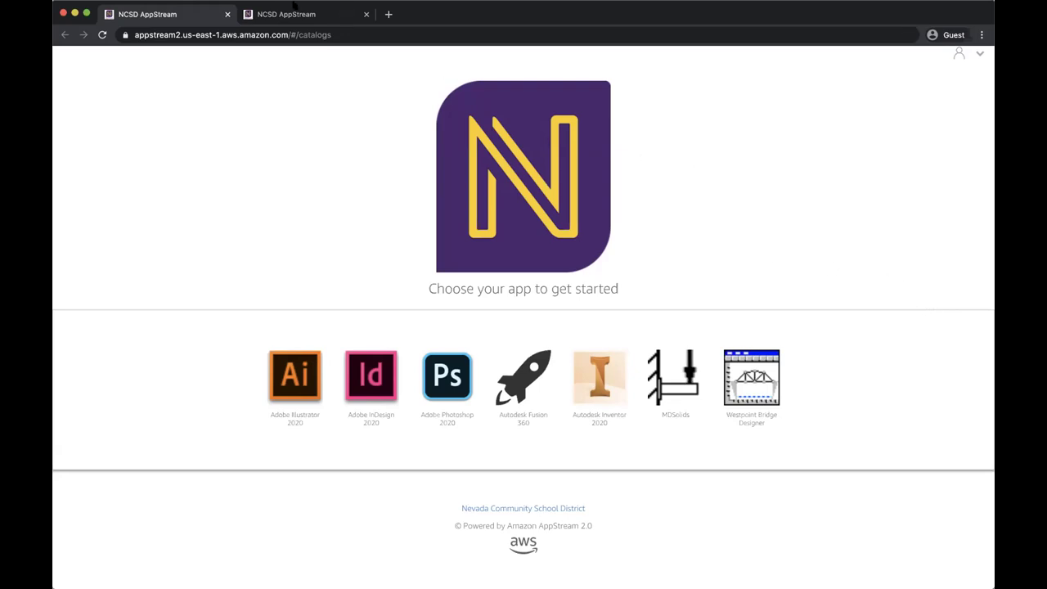
Switch to the browser's Autodesk Inventor streaming session and create a new part from the Standard.ipt template.
click(276, 12)
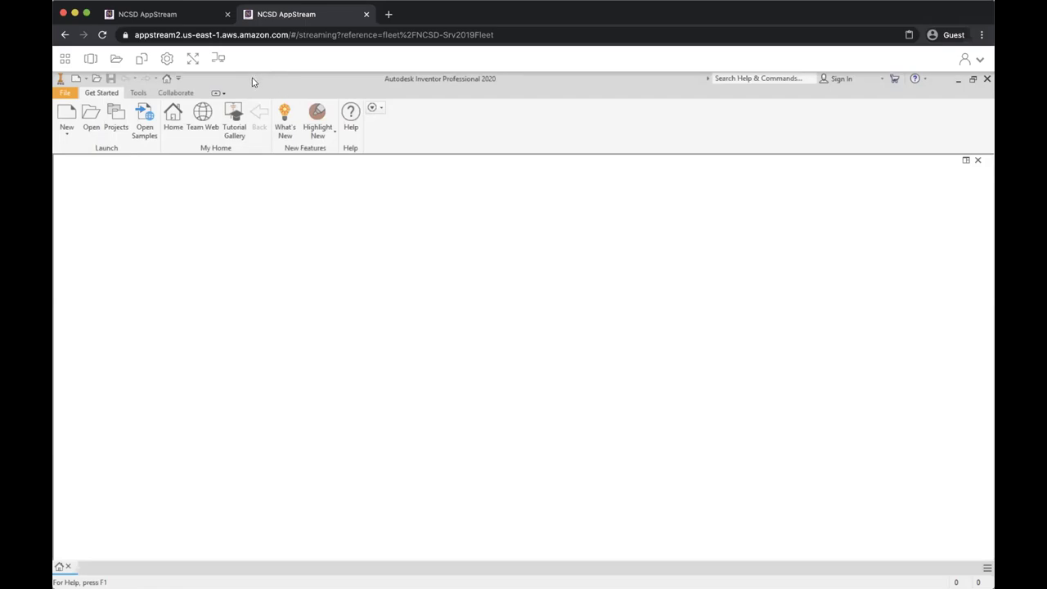
click(57, 112)
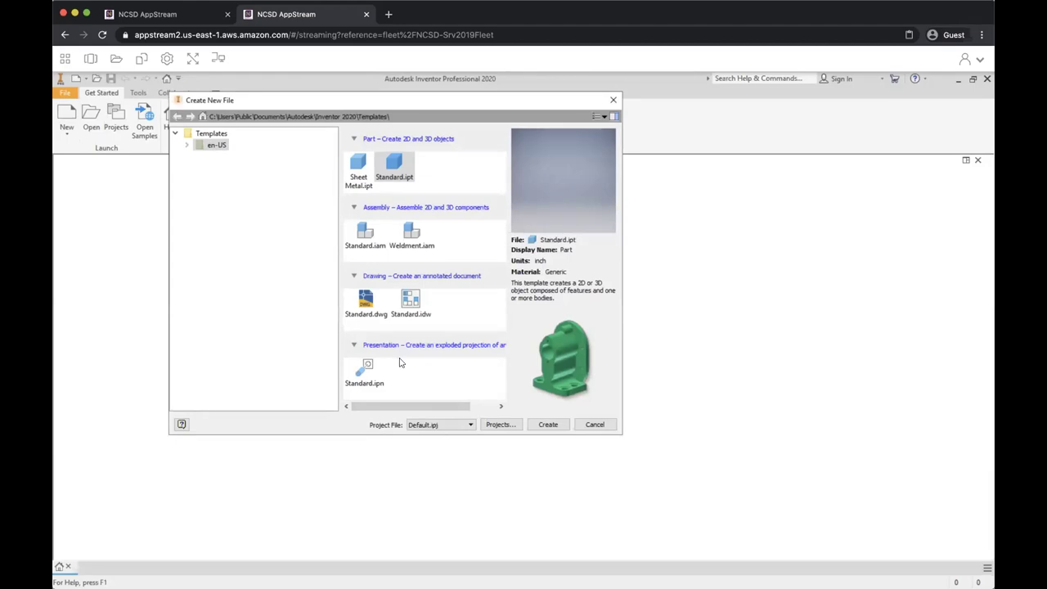
click(549, 425)
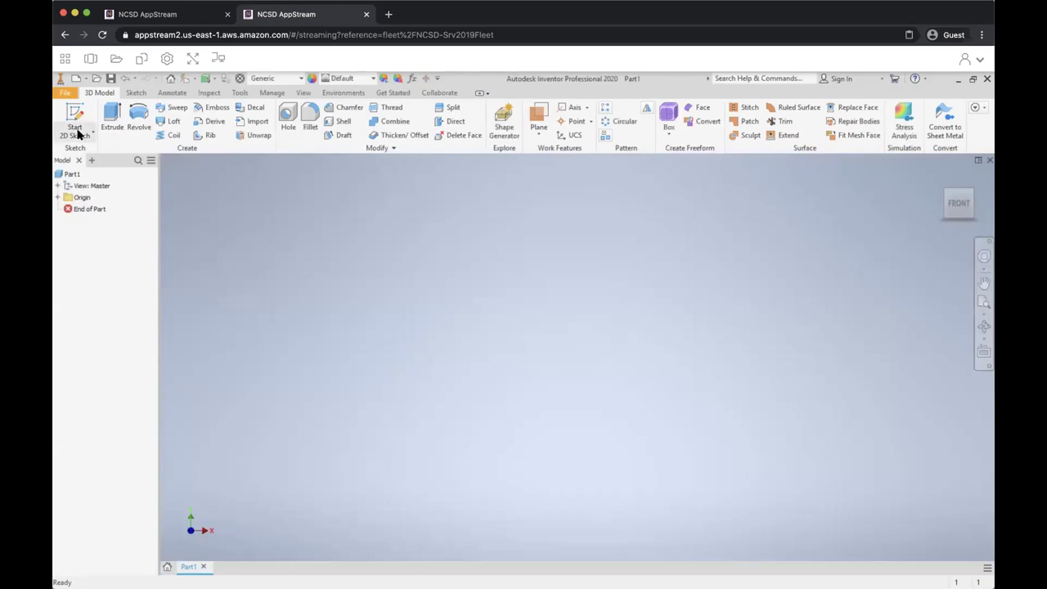
Sketch a rectangle about 1.26 in wide and 0.71 in high around the origin on the YZ plane and finish the sketch.
click(78, 134)
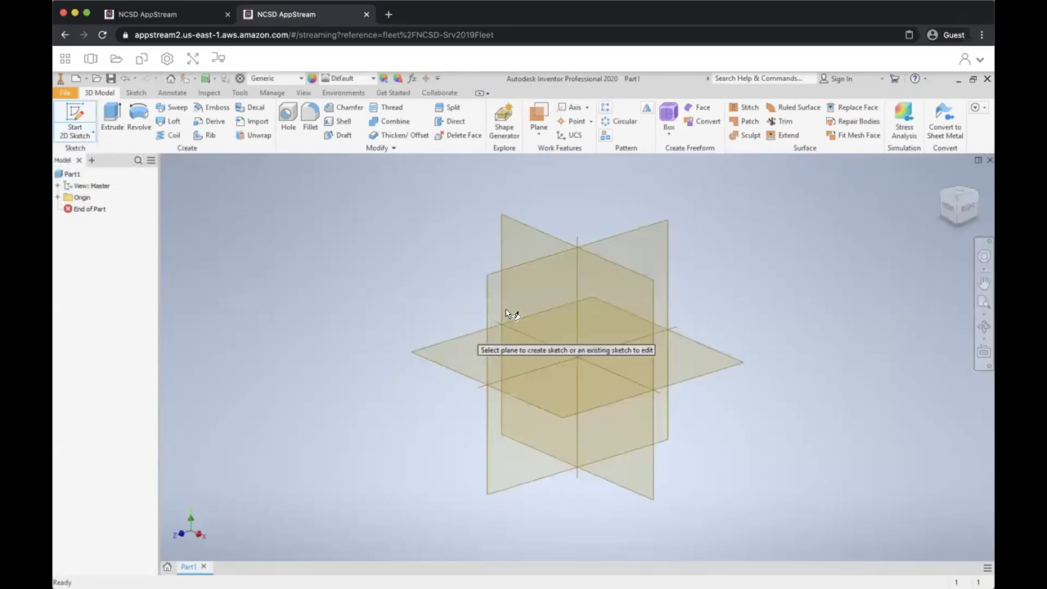
click(507, 312)
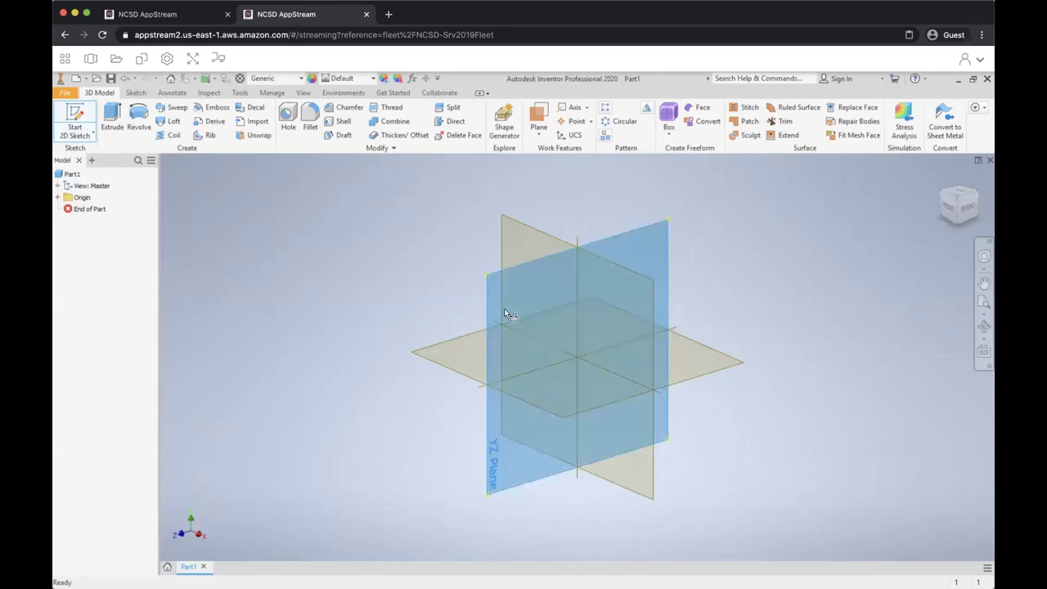
click(199, 117)
click(380, 216)
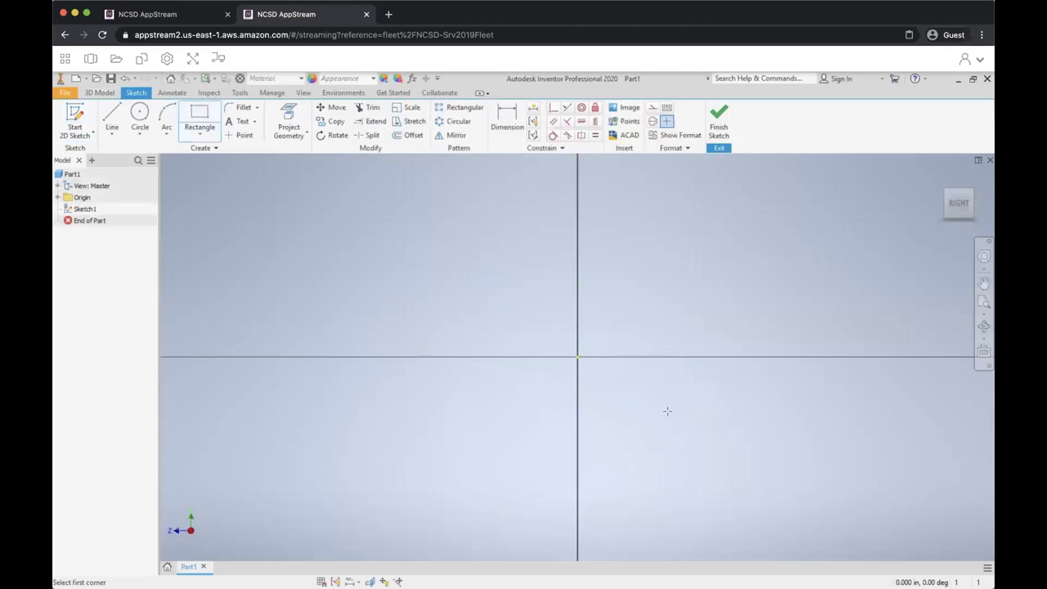
click(759, 431)
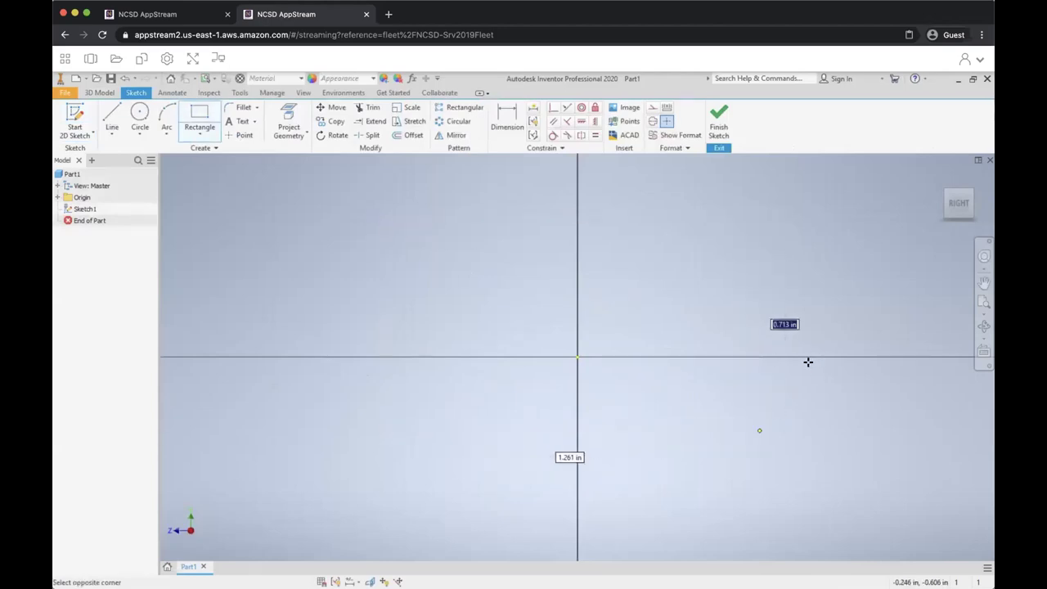
click(719, 126)
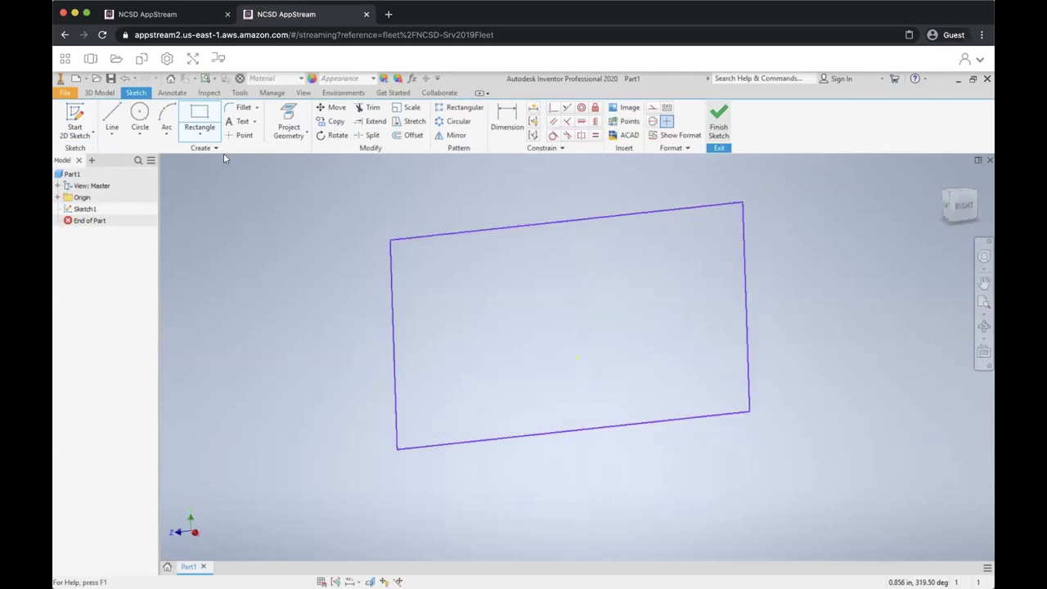
Extrude the rectangle profile by 0.25 in.
click(114, 118)
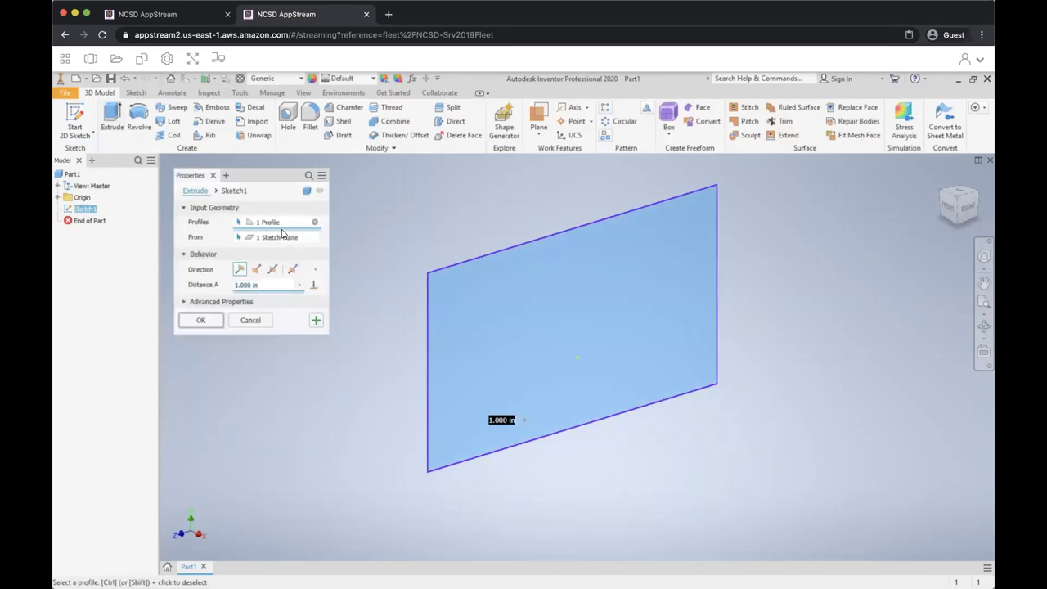
text(.25)
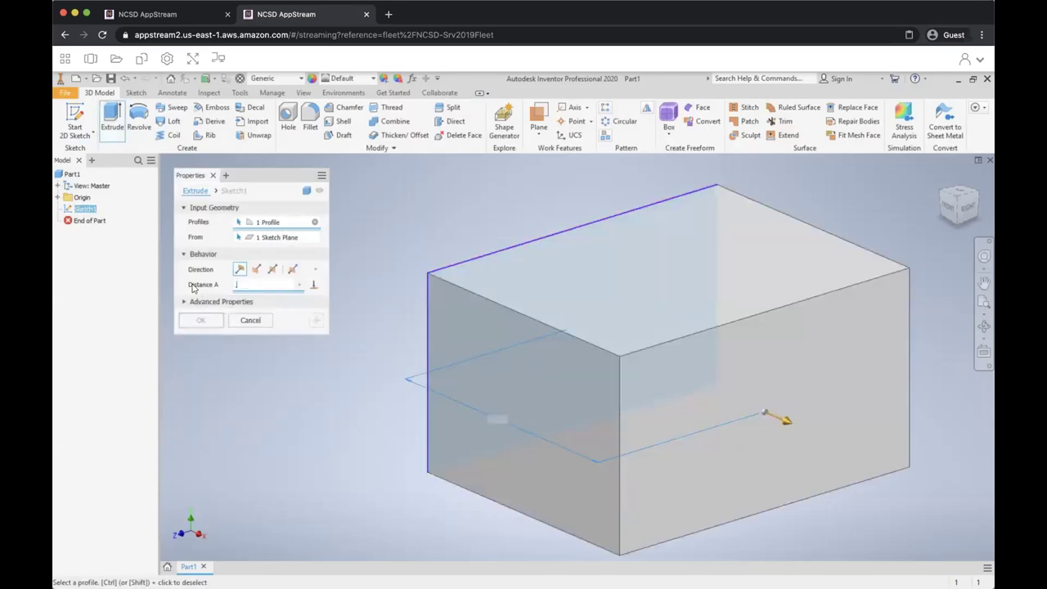
click(201, 320)
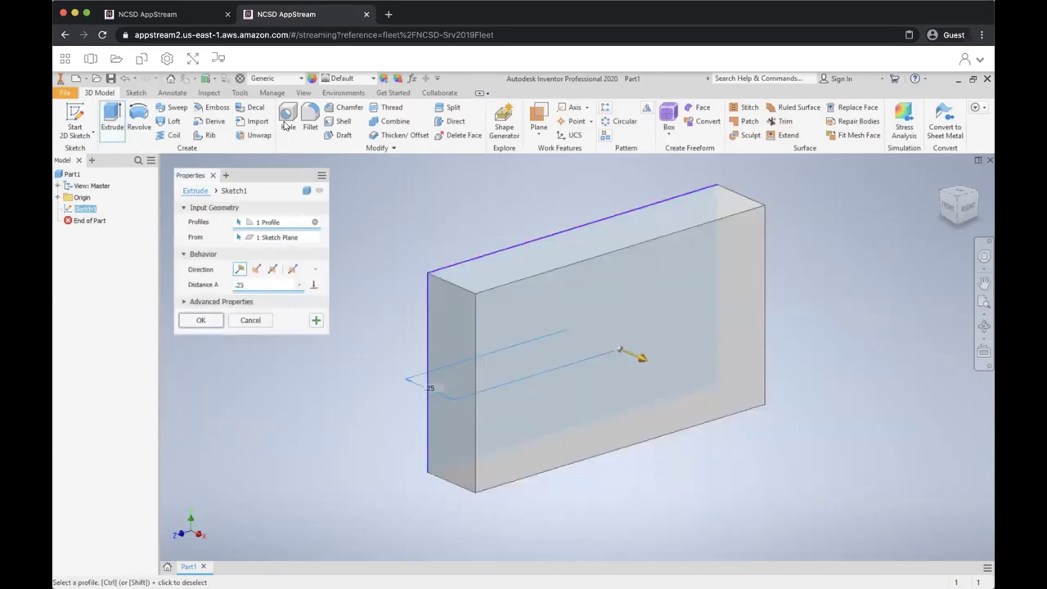
Add a simple 0.25 in diameter through-all hole near the middle of the block's large face.
key(h)
click(620, 358)
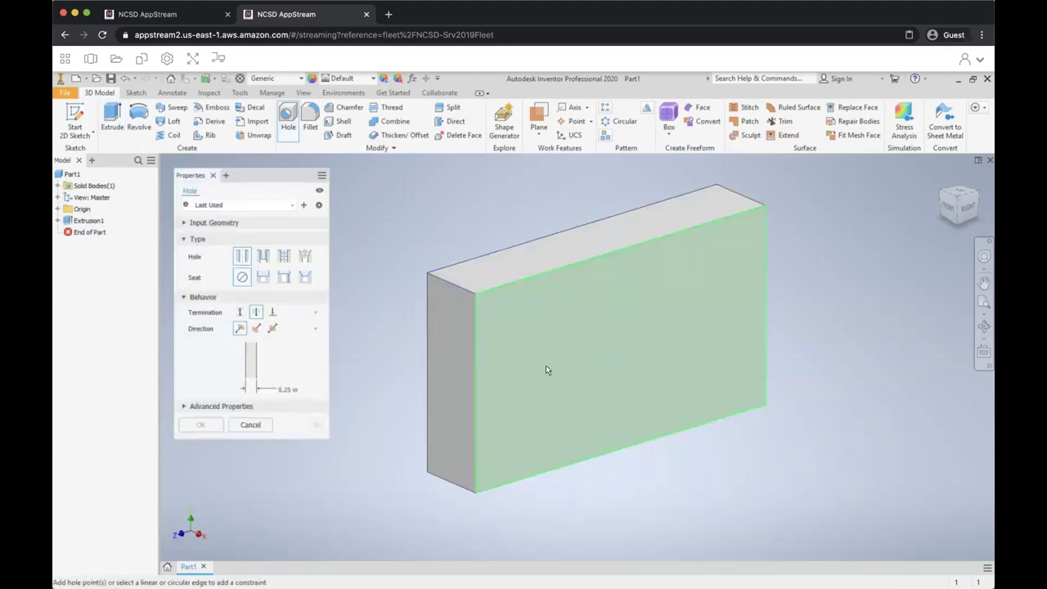
click(203, 425)
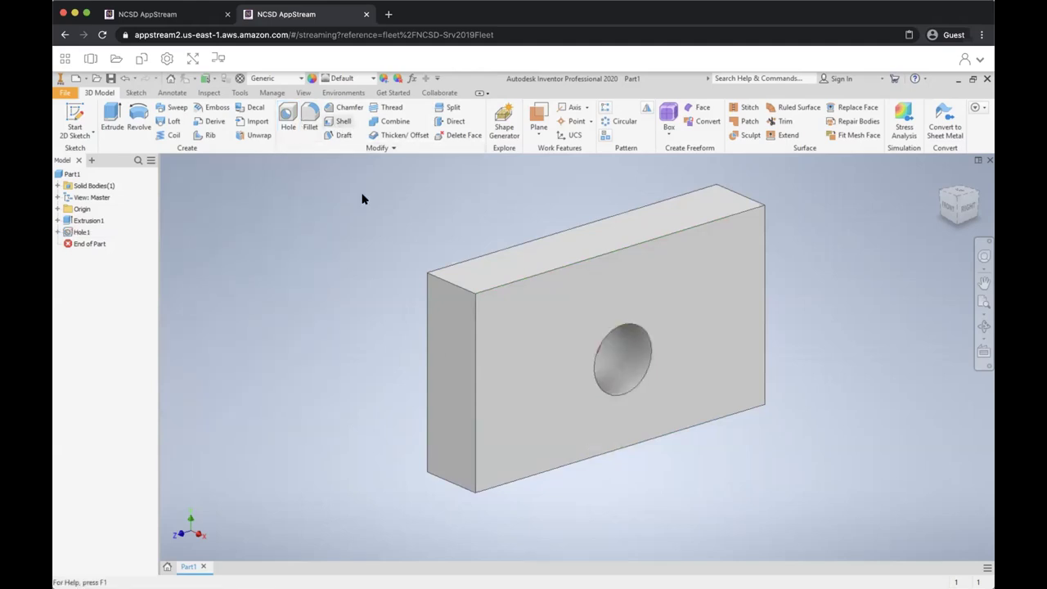
click(490, 381)
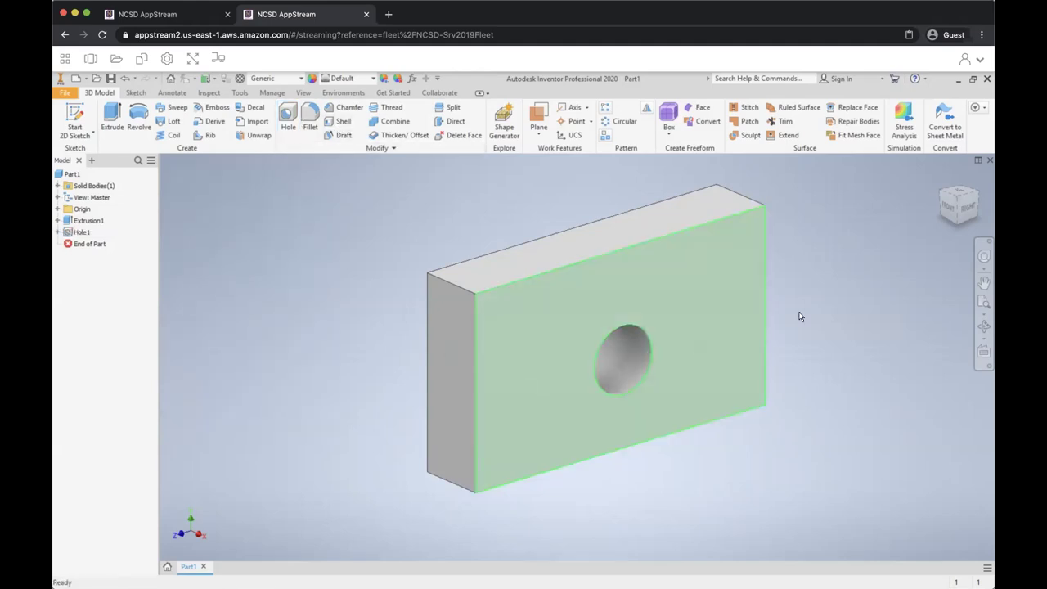
click(949, 196)
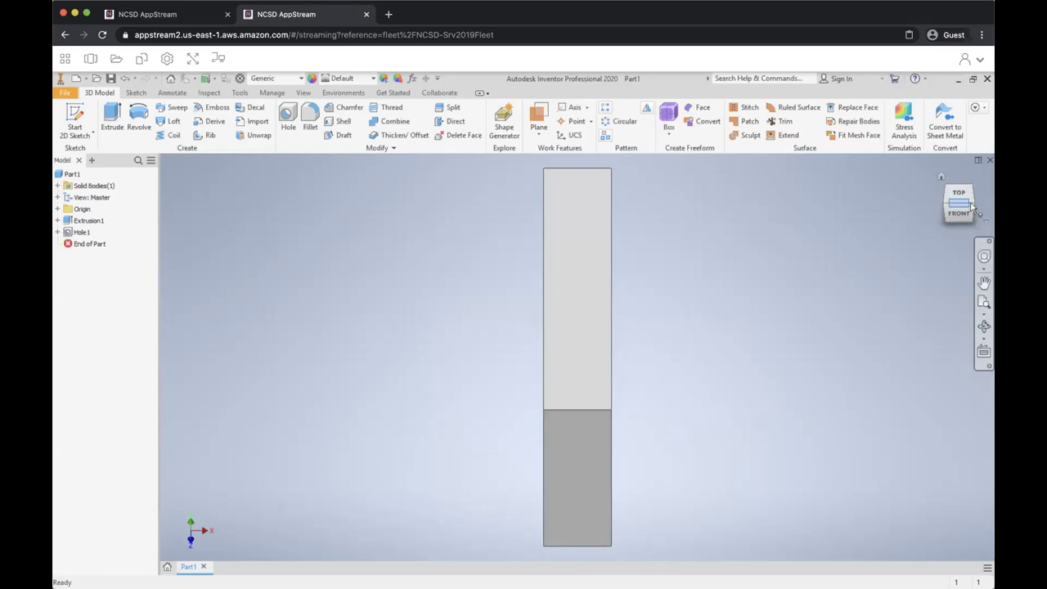
click(972, 208)
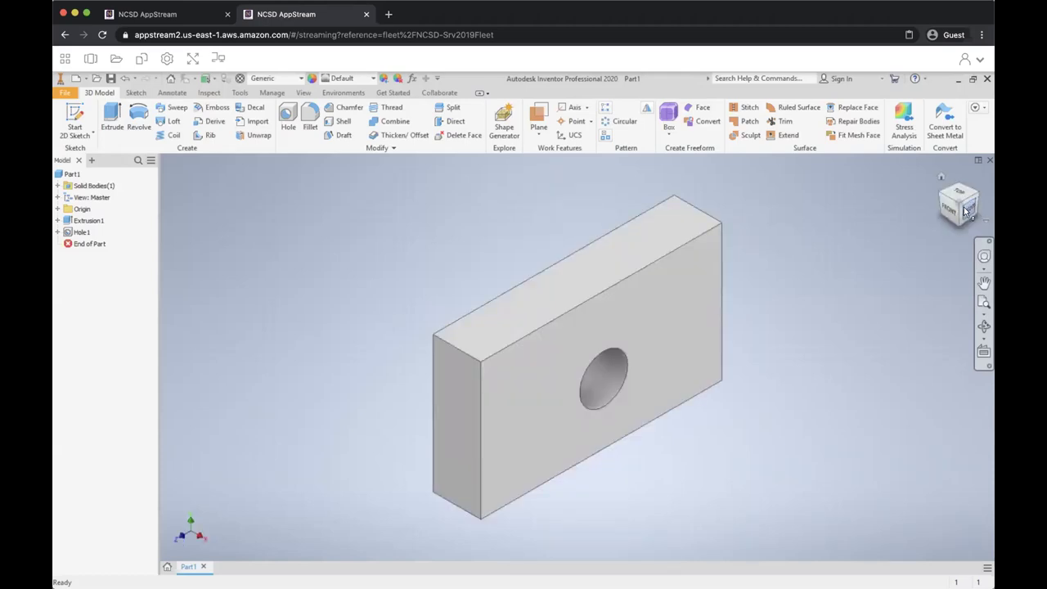
click(964, 211)
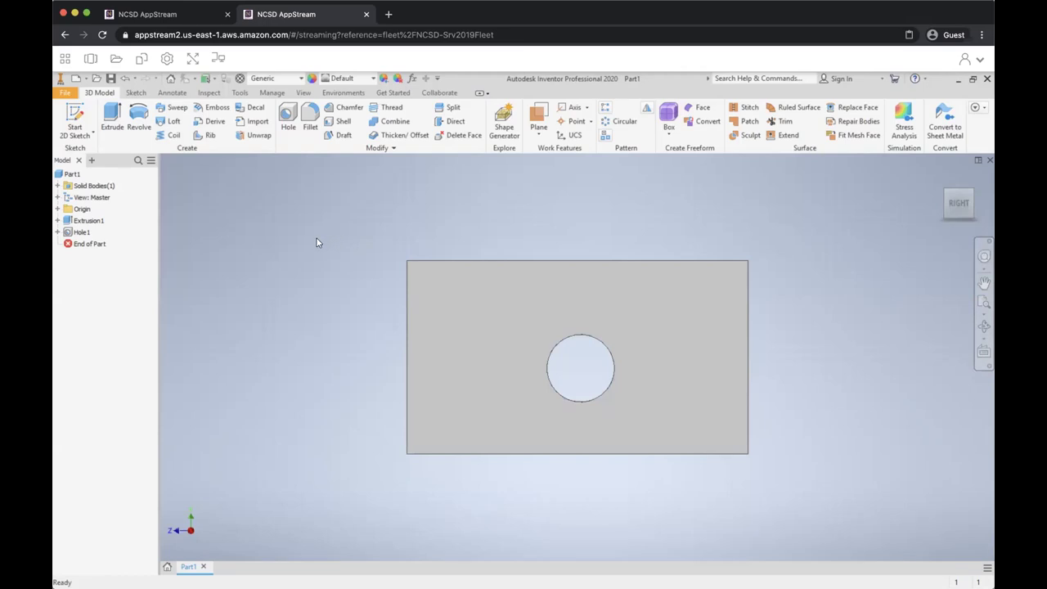
Save the part as Part1 in Google Drive's My Drive folder, replacing the existing file.
click(57, 96)
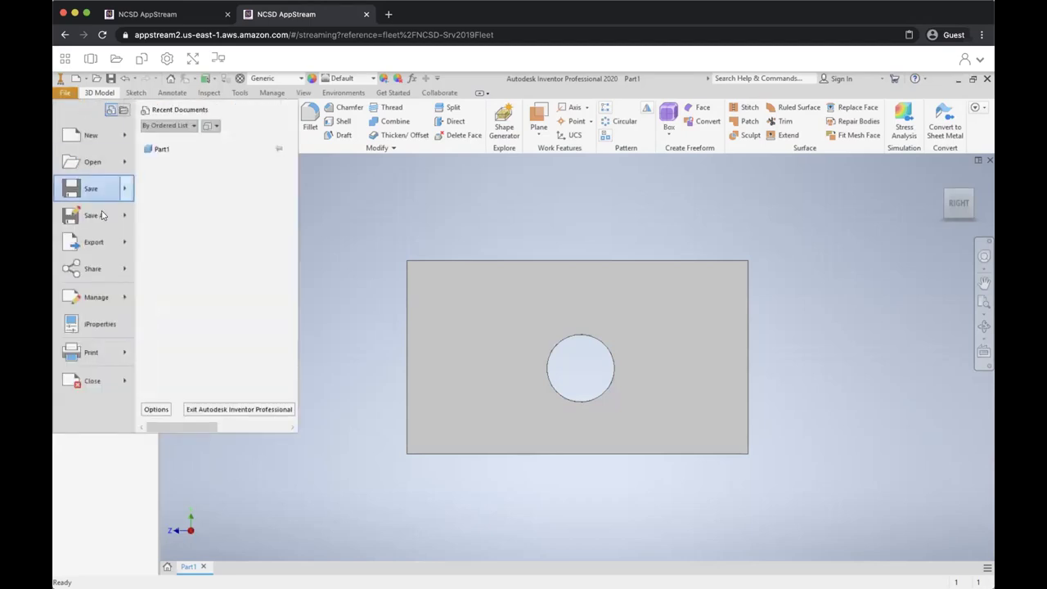
click(101, 212)
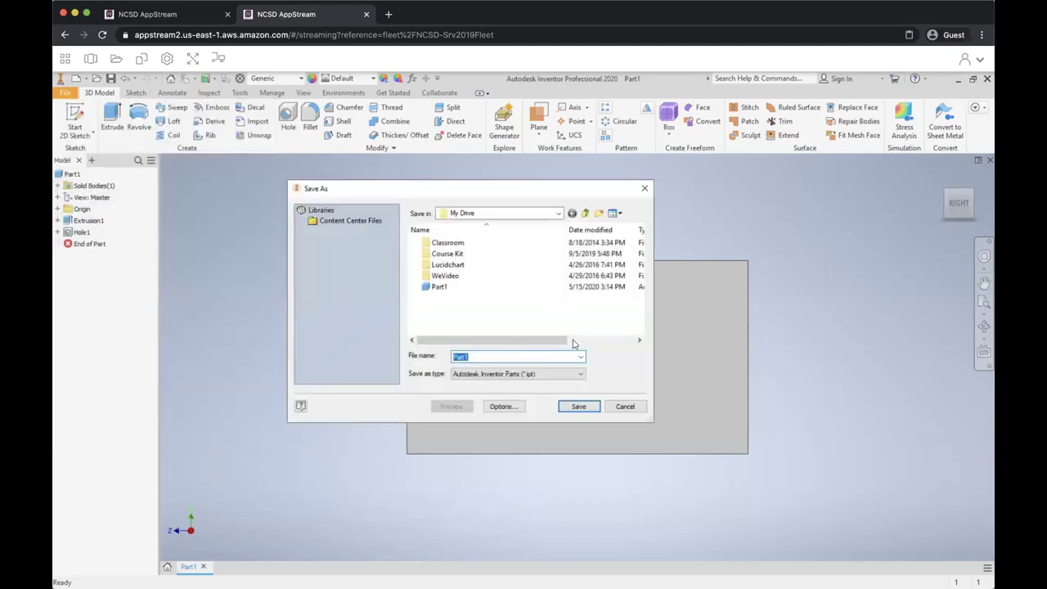
click(530, 213)
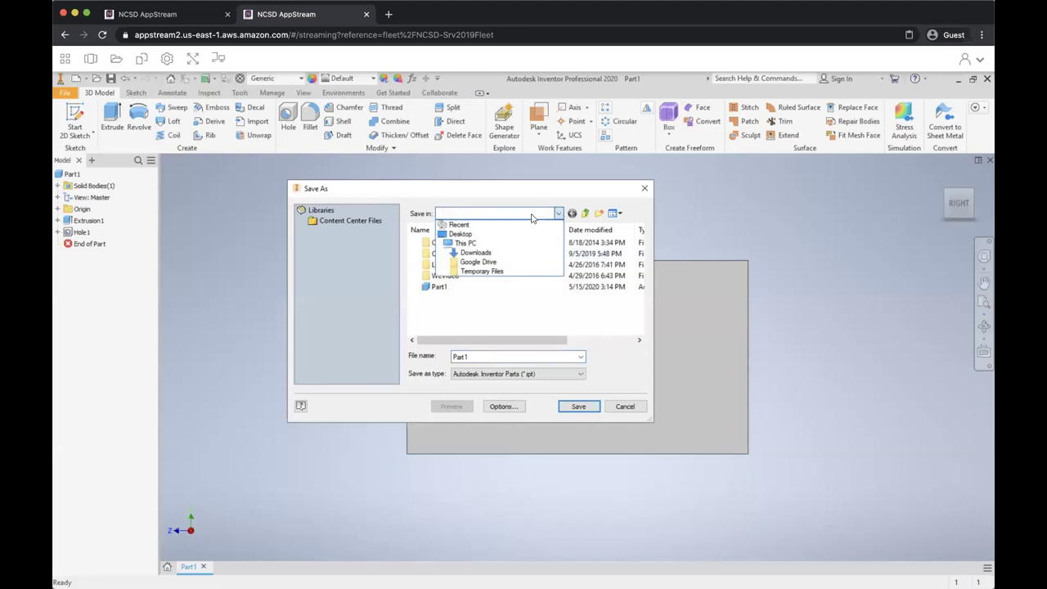
click(478, 261)
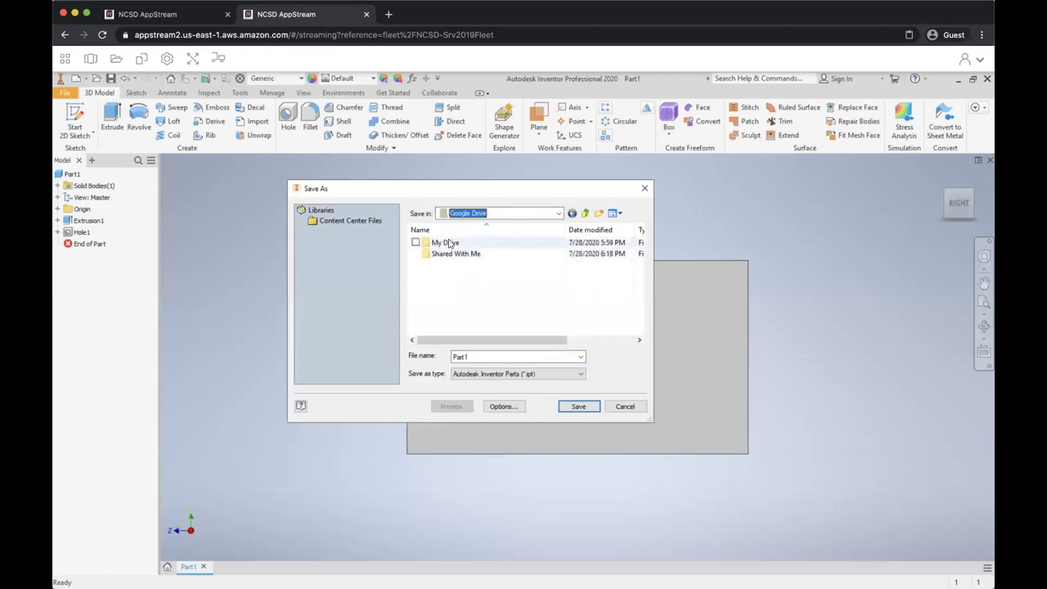
double_click(446, 243)
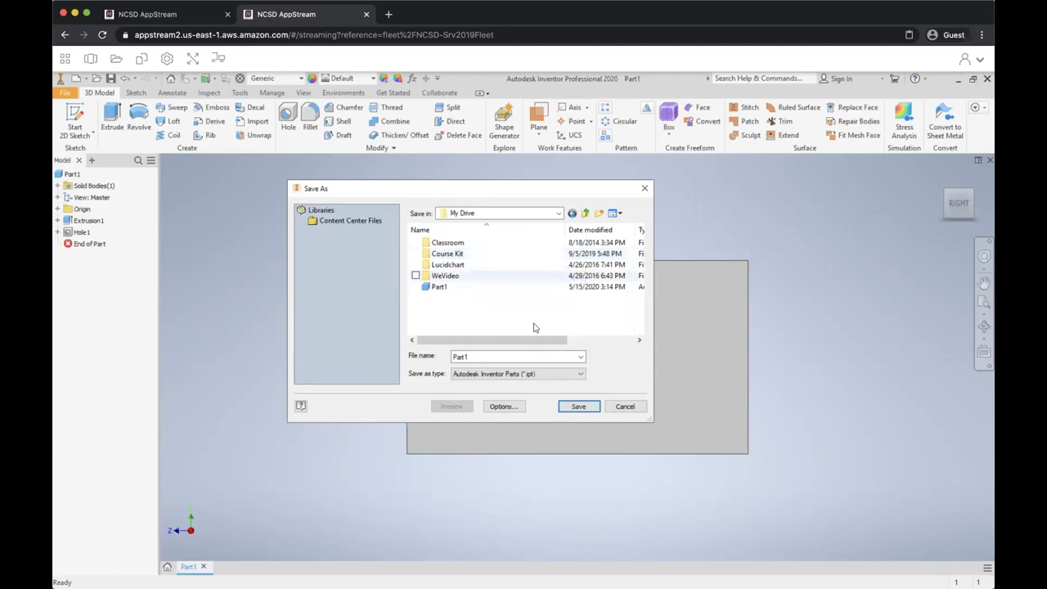
click(578, 404)
click(552, 336)
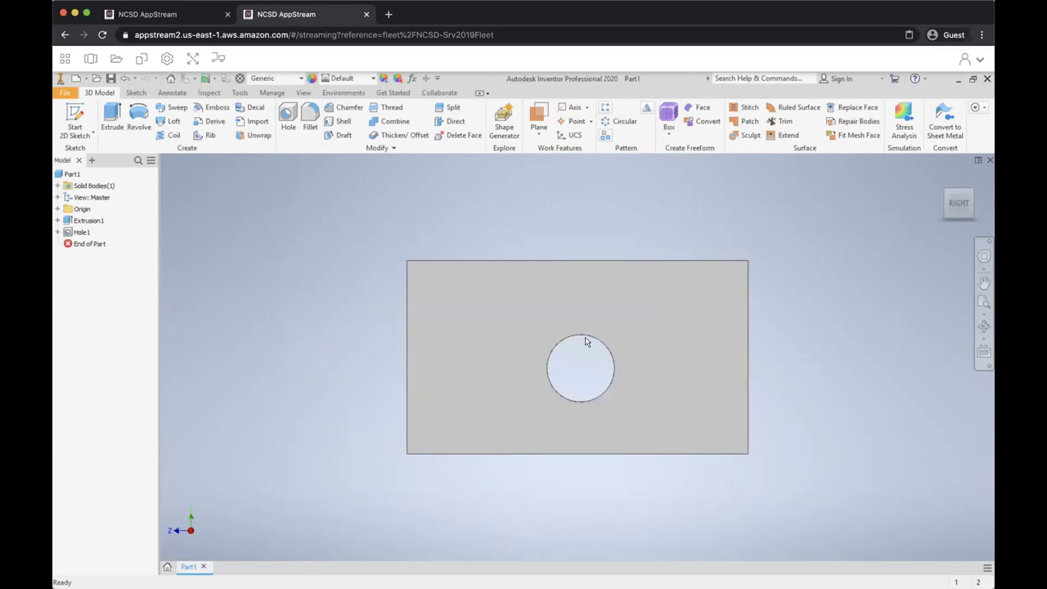
key(F6)
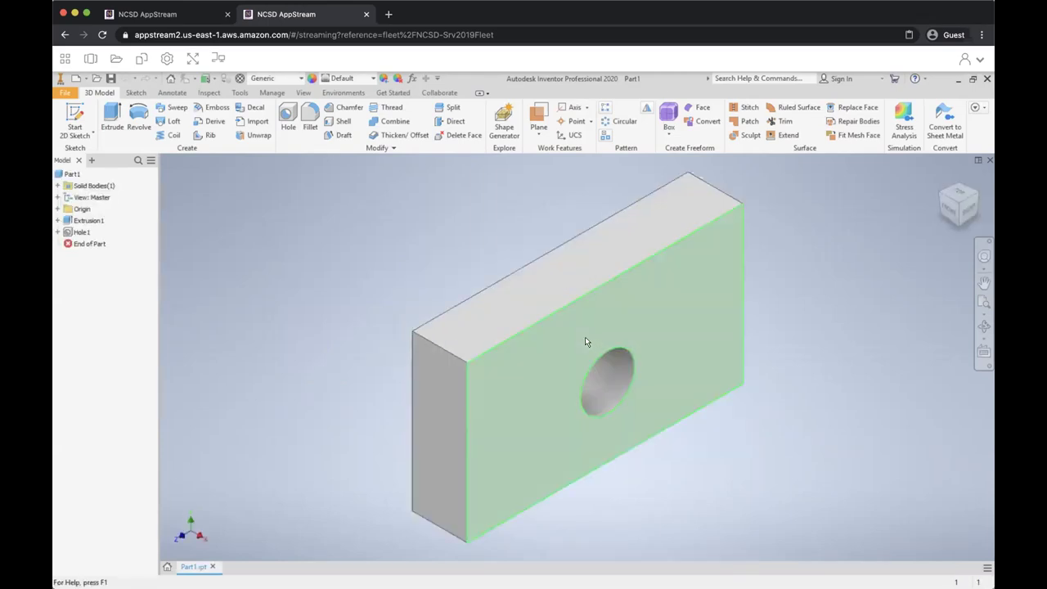
mouse_move(585, 342)
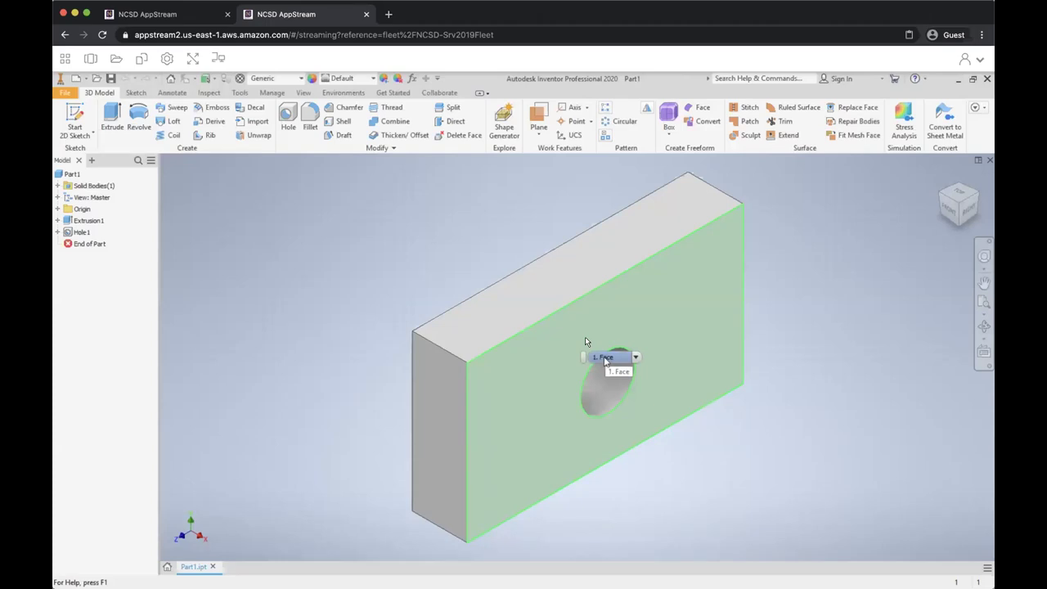
click(605, 358)
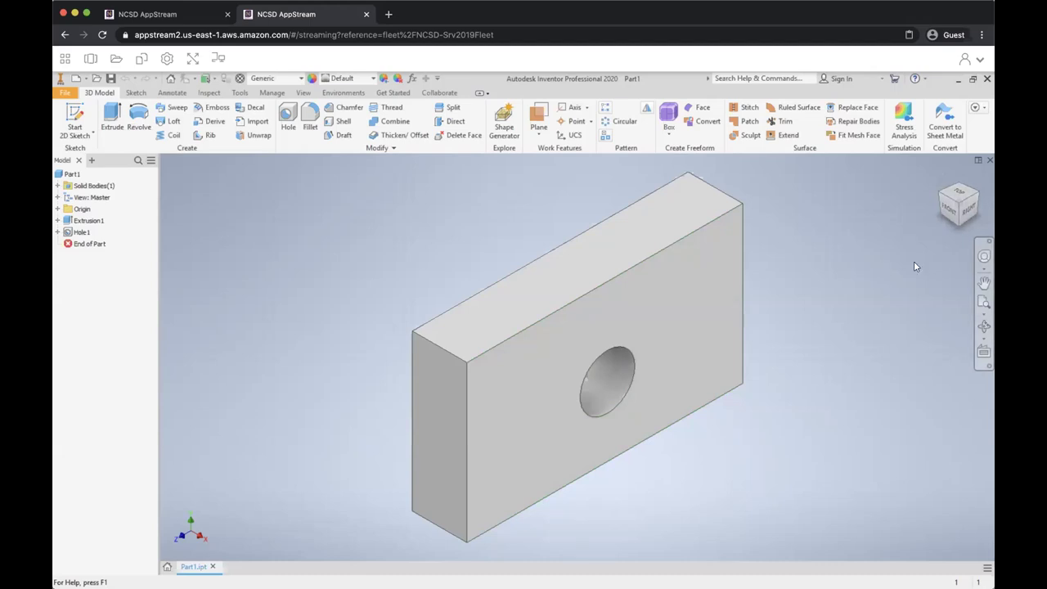
click(974, 207)
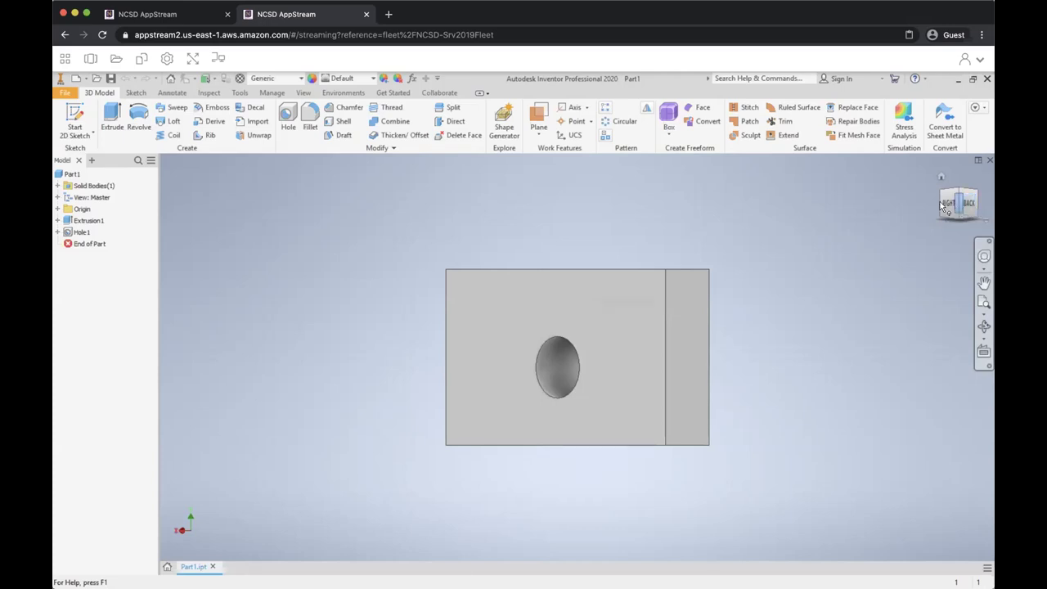
click(941, 206)
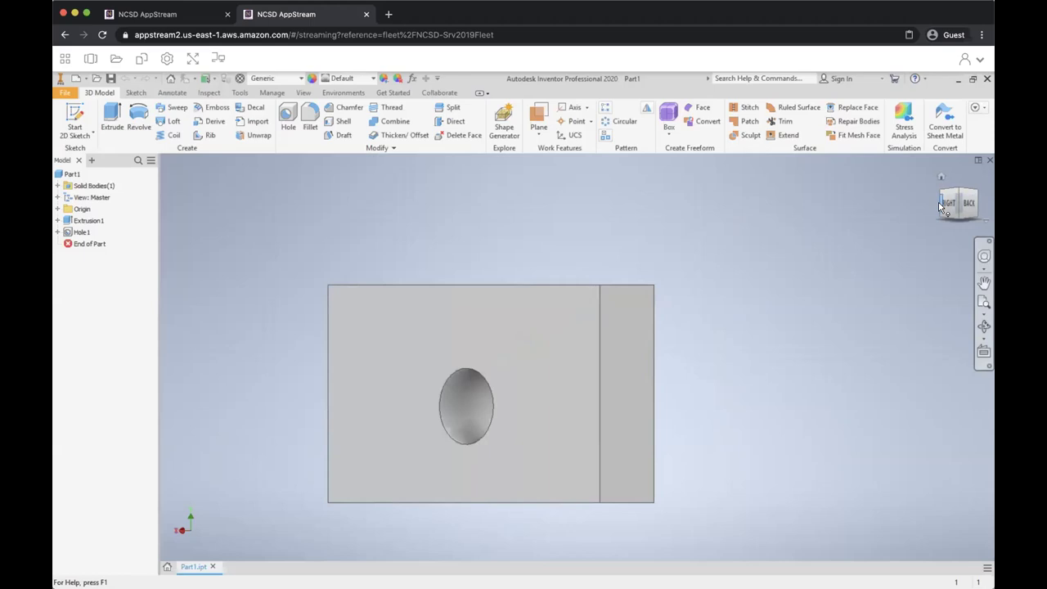
click(941, 206)
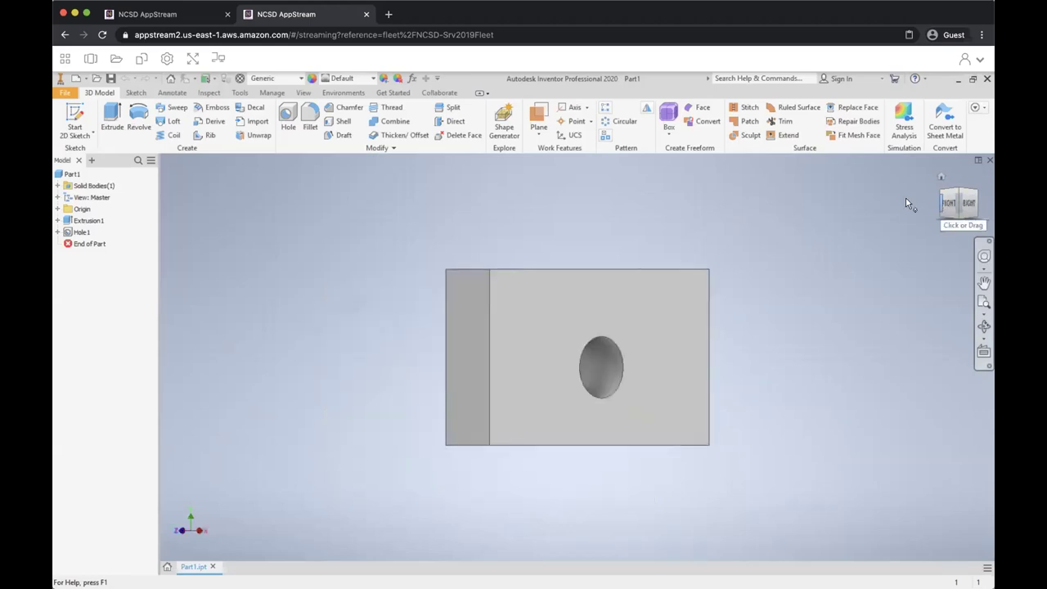